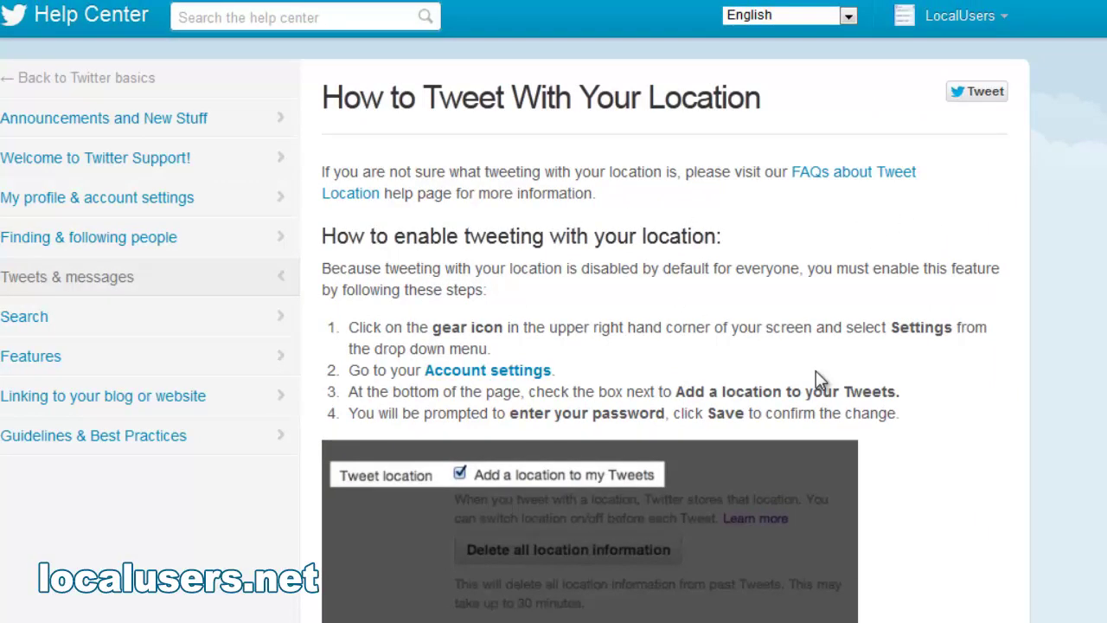
Step: Scroll the 'How to Tweet With Your Location' article down to the section on removing location data
scroll(816, 371, down, 10)
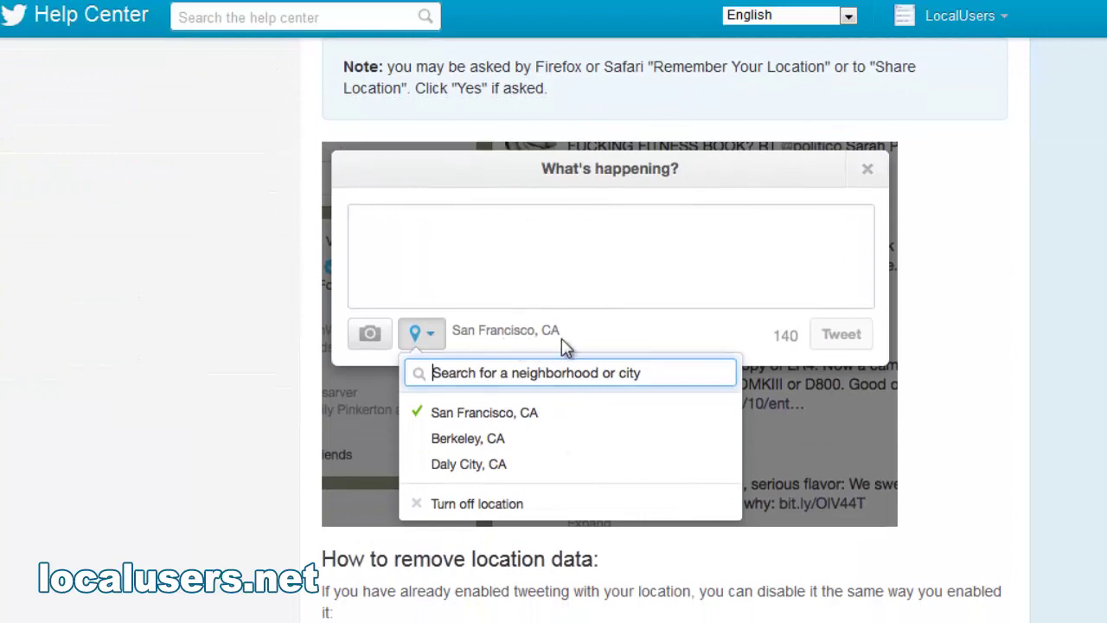
scroll(818, 434, down, 10)
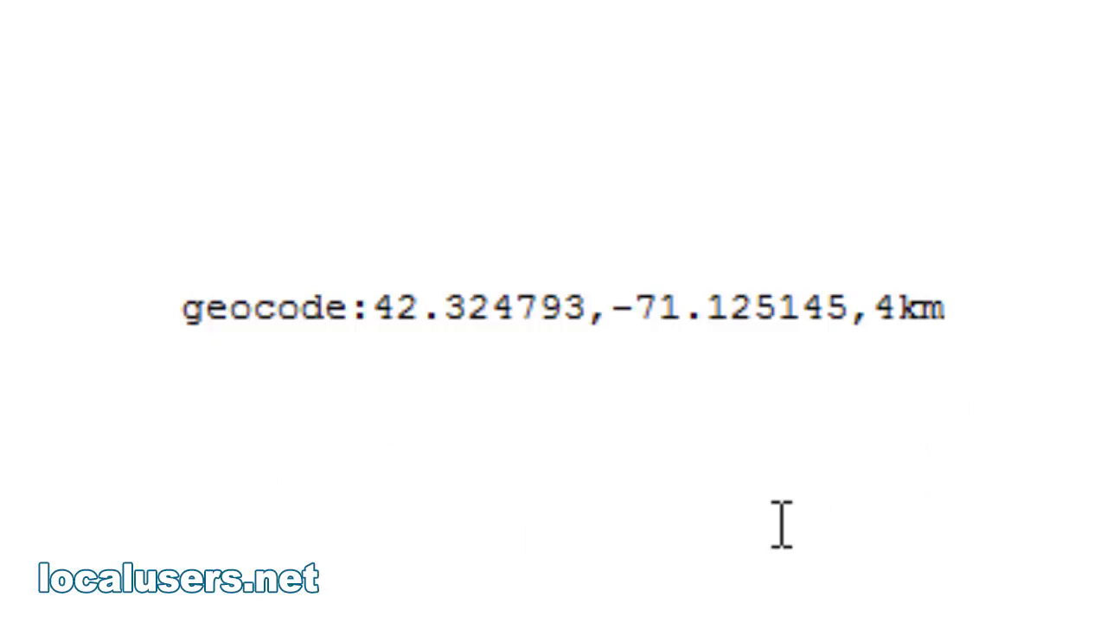
Step: Select and copy the line 'geocode:42.324793,-71.125145,4km' in TextPad
drag(952, 311, 173, 318)
key(ctrl+c)
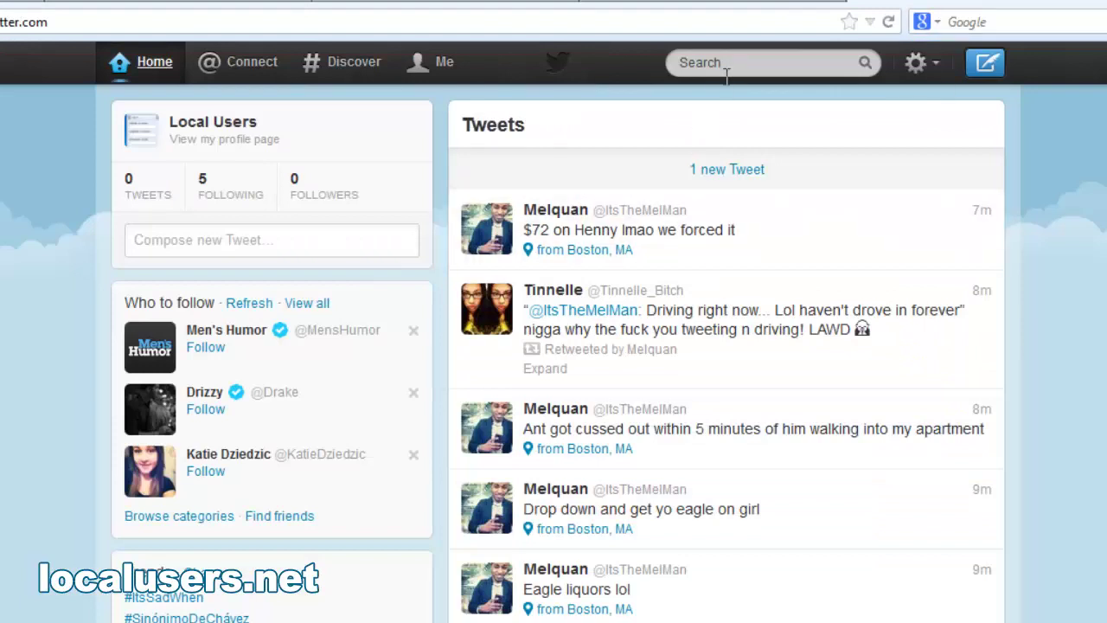
Step: Search Twitter for the pasted query geocode:42.324793,-71.125145,4km
click(688, 66)
key(ctrl+v)
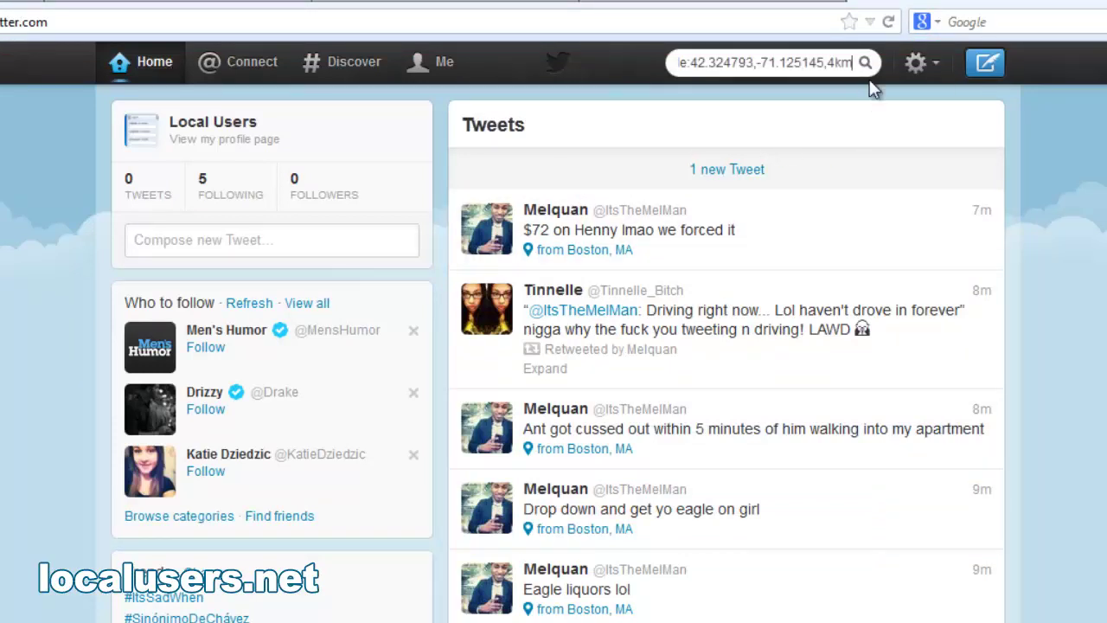
click(865, 63)
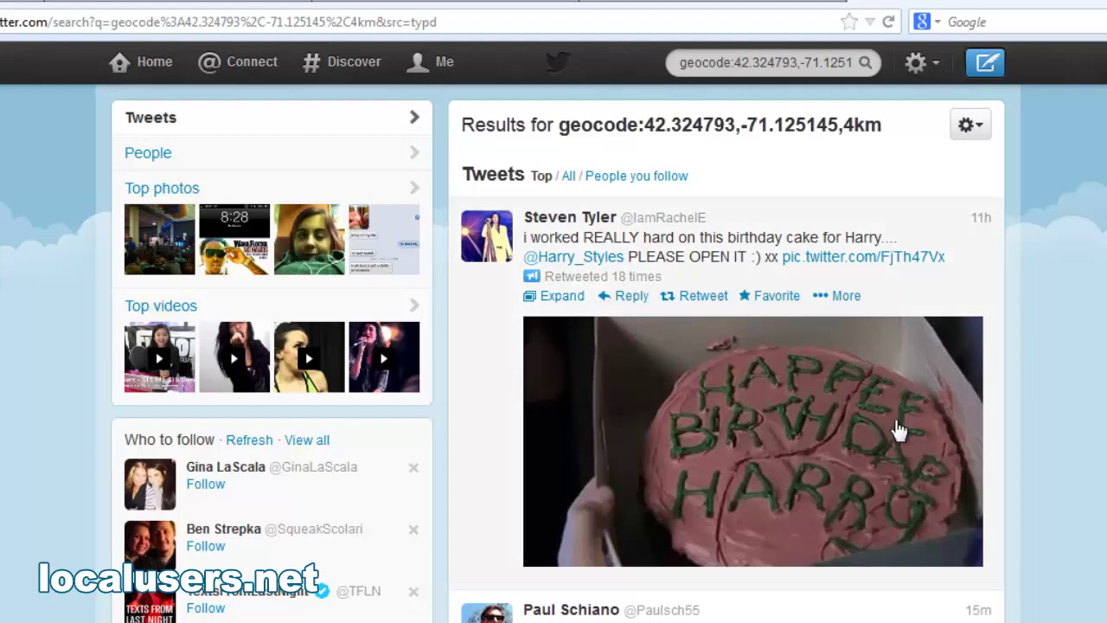
Step: Switch the geocode results to All tweets, scroll through them, then return to the top
scroll(895, 433, down, 5)
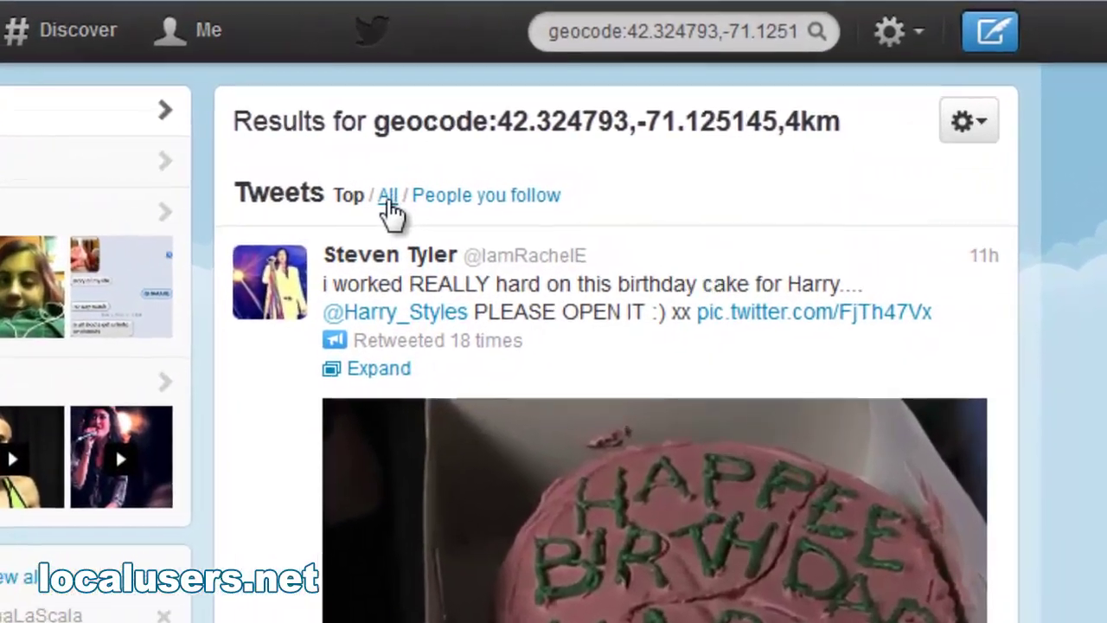
click(388, 199)
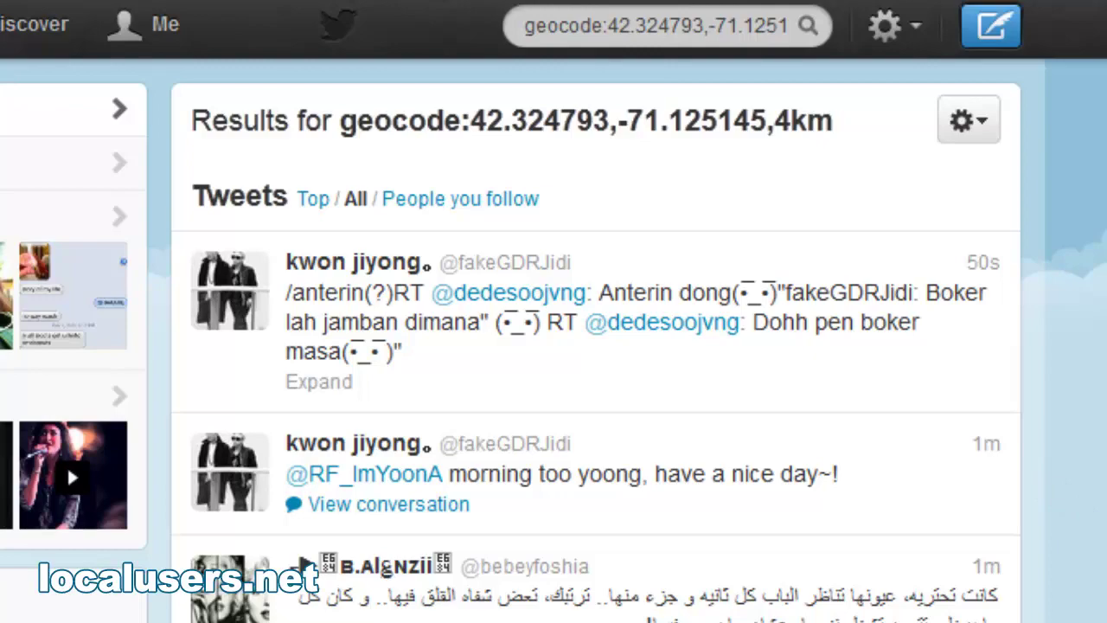
scroll(595, 346, down, 20)
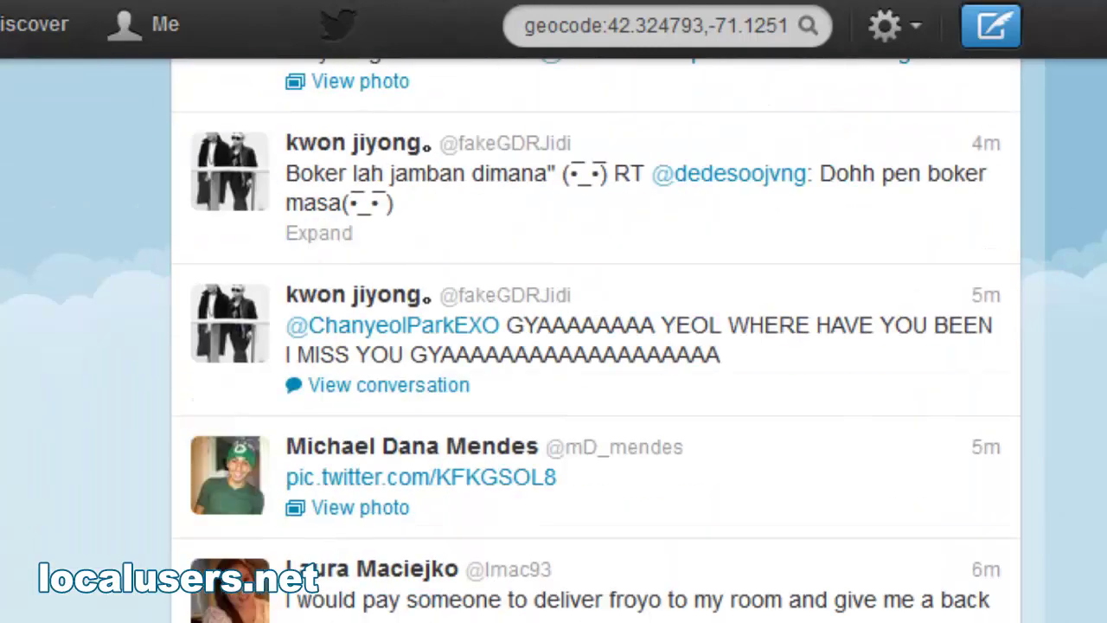
scroll(597, 338, down, 20)
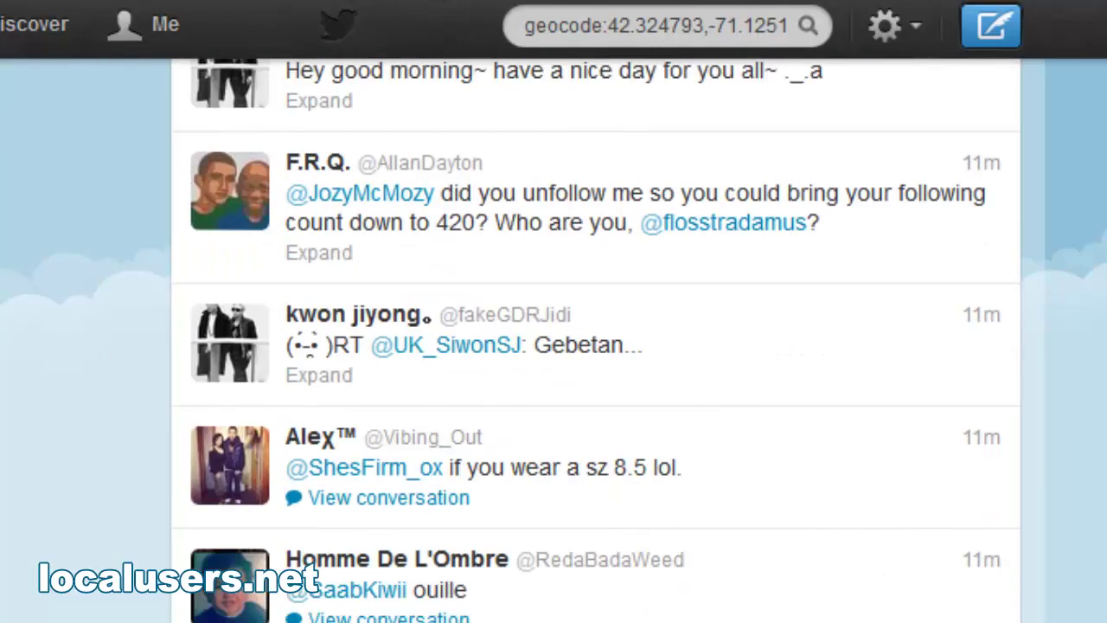
scroll(597, 338, down, 20)
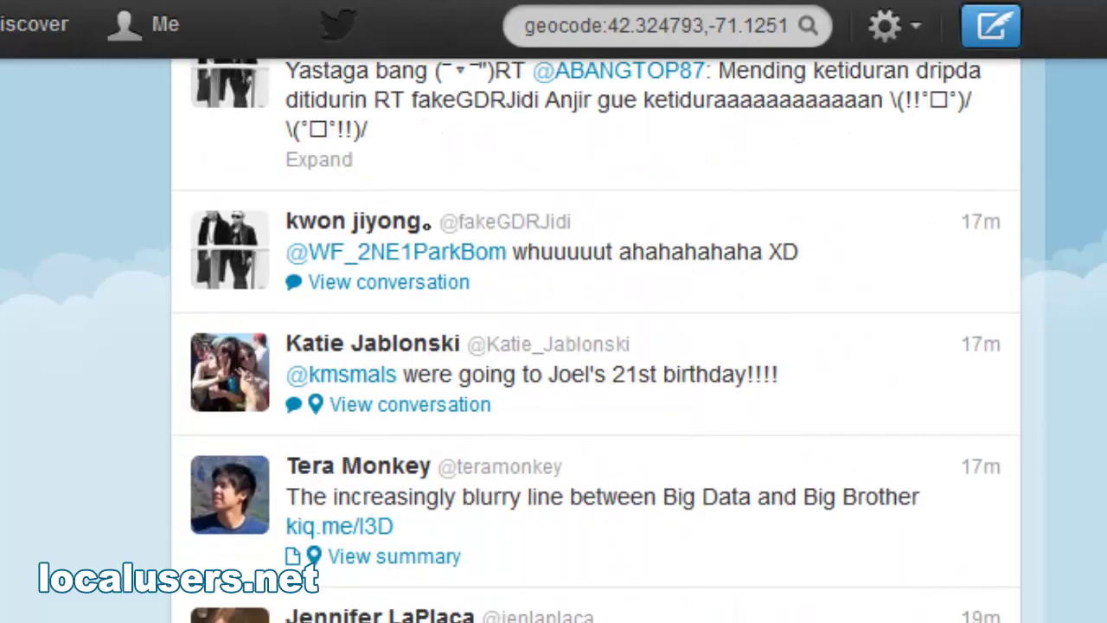
key(Home)
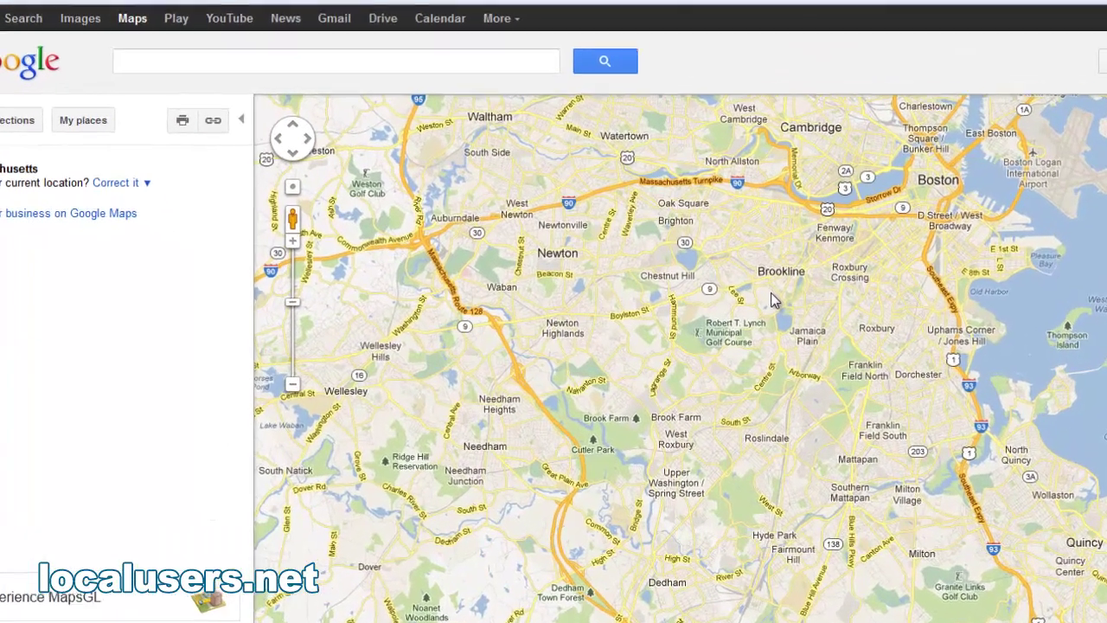
Step: Get a Google Maps directions link starting from Brookline
right_click(711, 308)
click(828, 303)
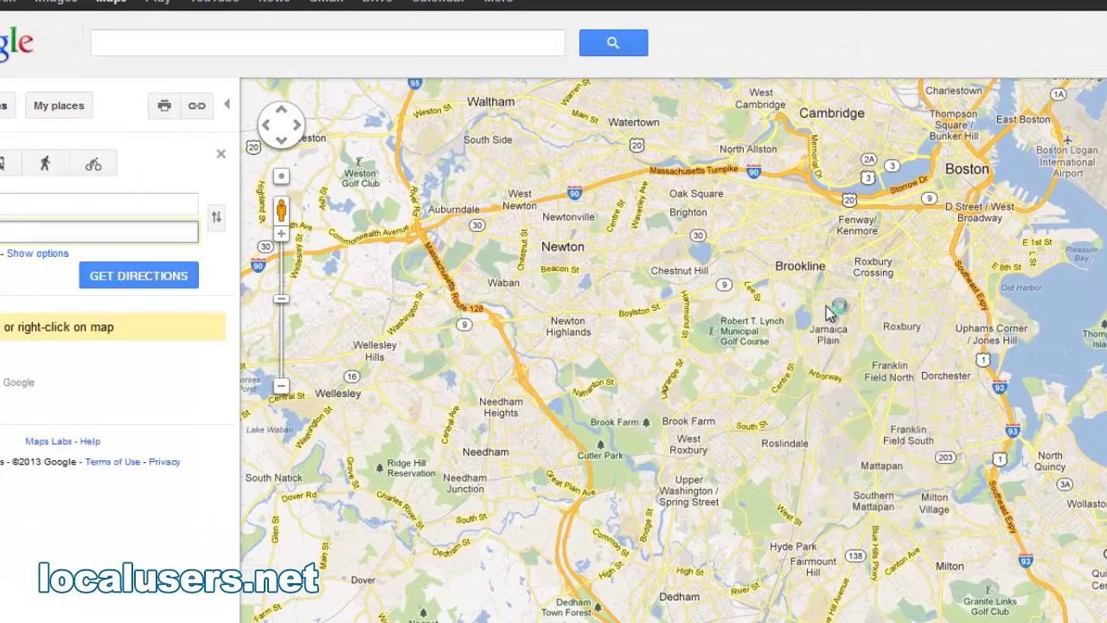
click(198, 105)
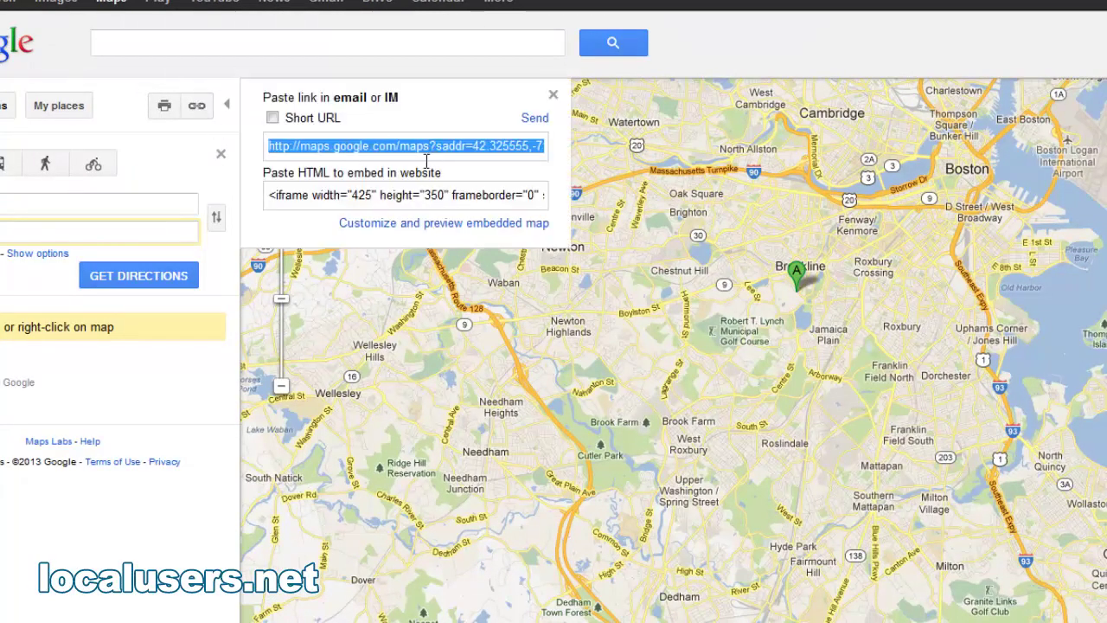
Step: Paste the map link into TextPad and select its coordinates 42.325555,-71.125546
key(alt+Tab)
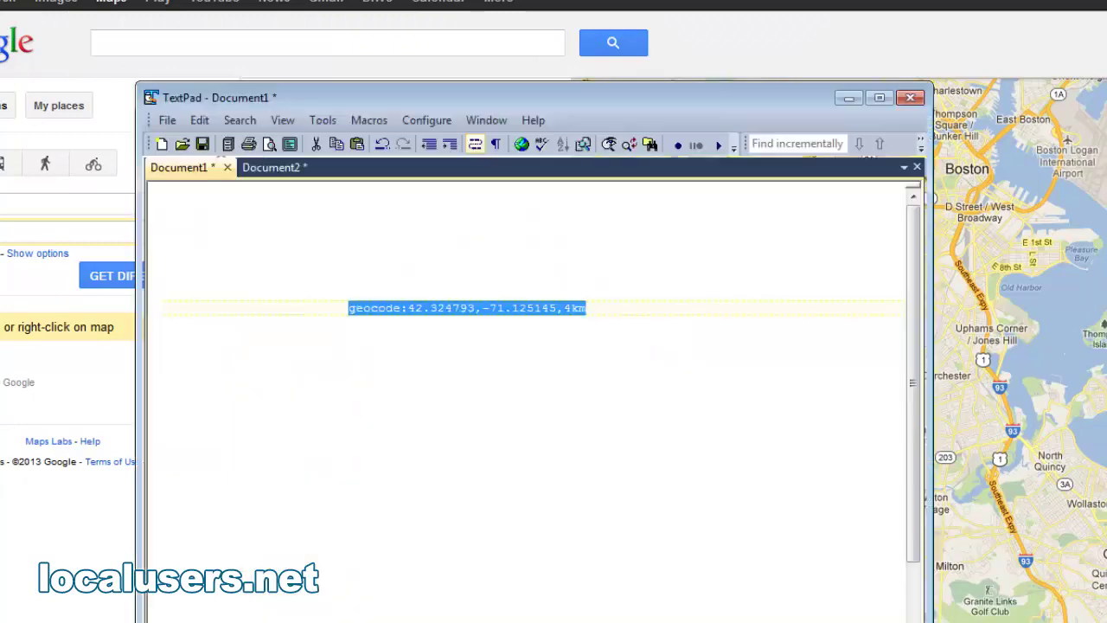
click(294, 513)
text(http://maps.google.com/maps?saddr=42.325555,-71.125546&hl=en&sll=42.29585,-71.139908&sspn=0.174209,0.376625&mra=mift&mrsp=0&sz=12&t=m&z=12)
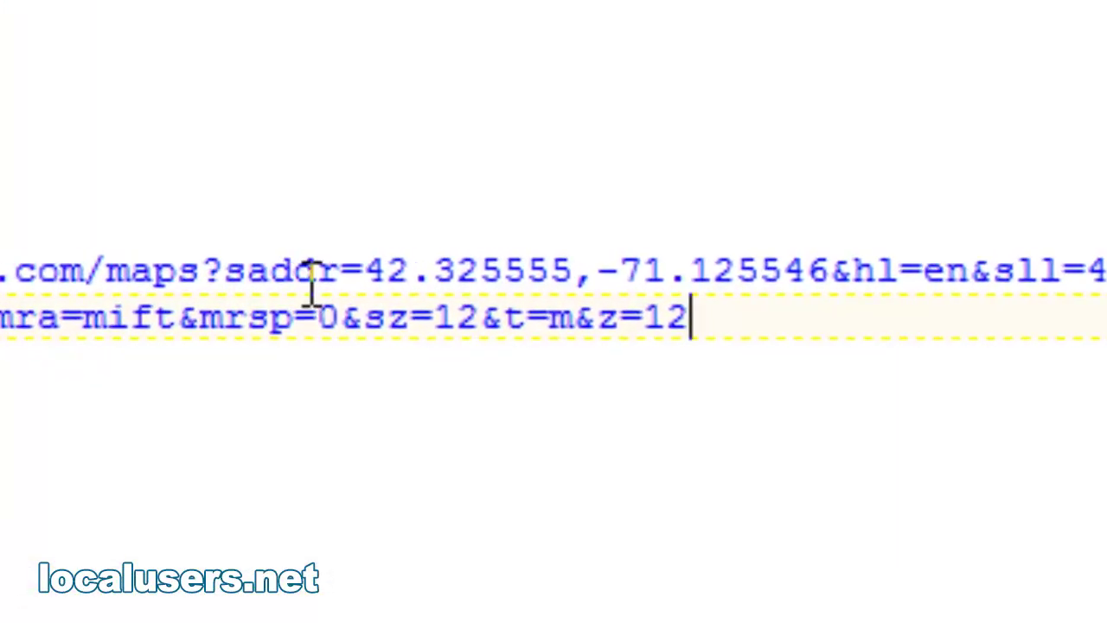
drag(373, 279, 840, 292)
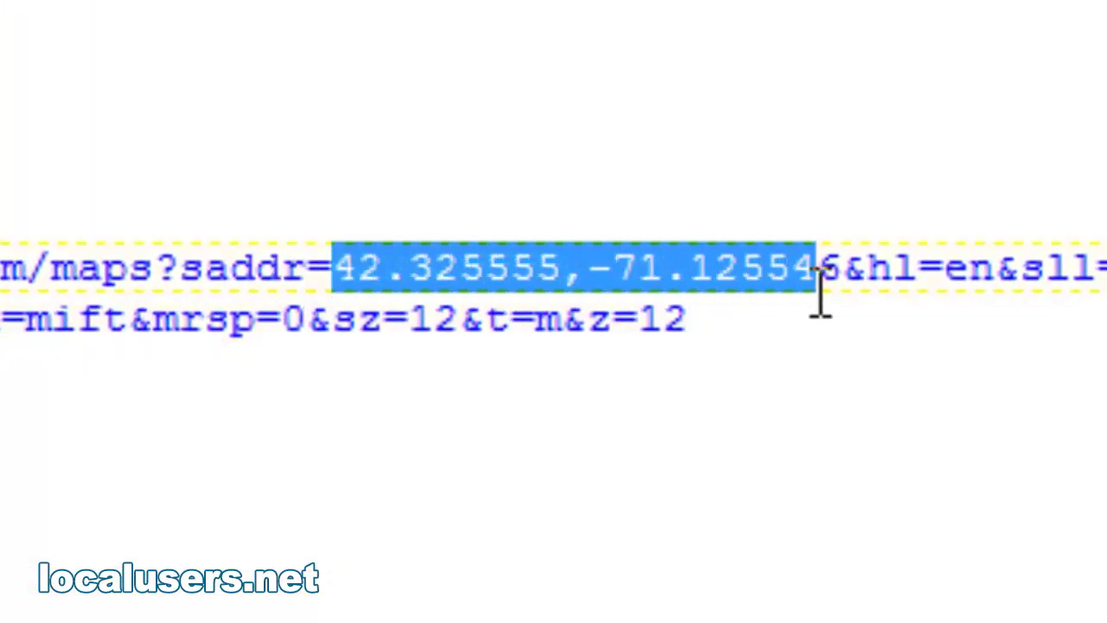
click(801, 474)
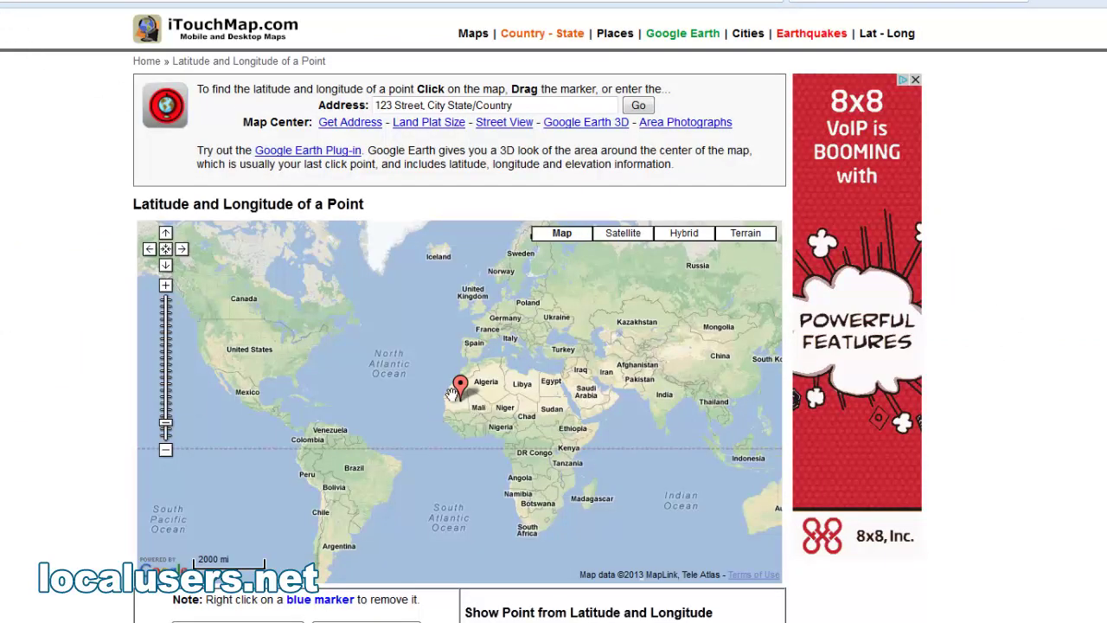
Step: Drag the iTouchMap marker to Massachusetts, zoom in and drop it on Brookline
drag(462, 389, 315, 328)
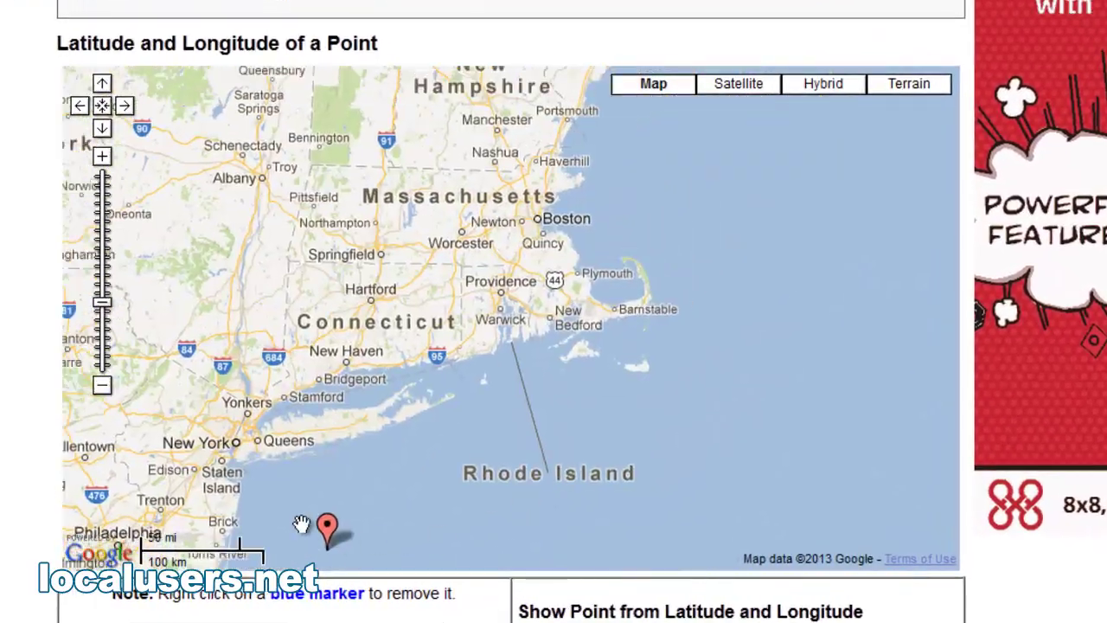
mouse_move(335, 535)
mouse_down()
mouse_move(480, 389)
mouse_move(418, 504)
mouse_move(623, 138)
mouse_move(595, 167)
mouse_up()
scroll(562, 366, up, 2)
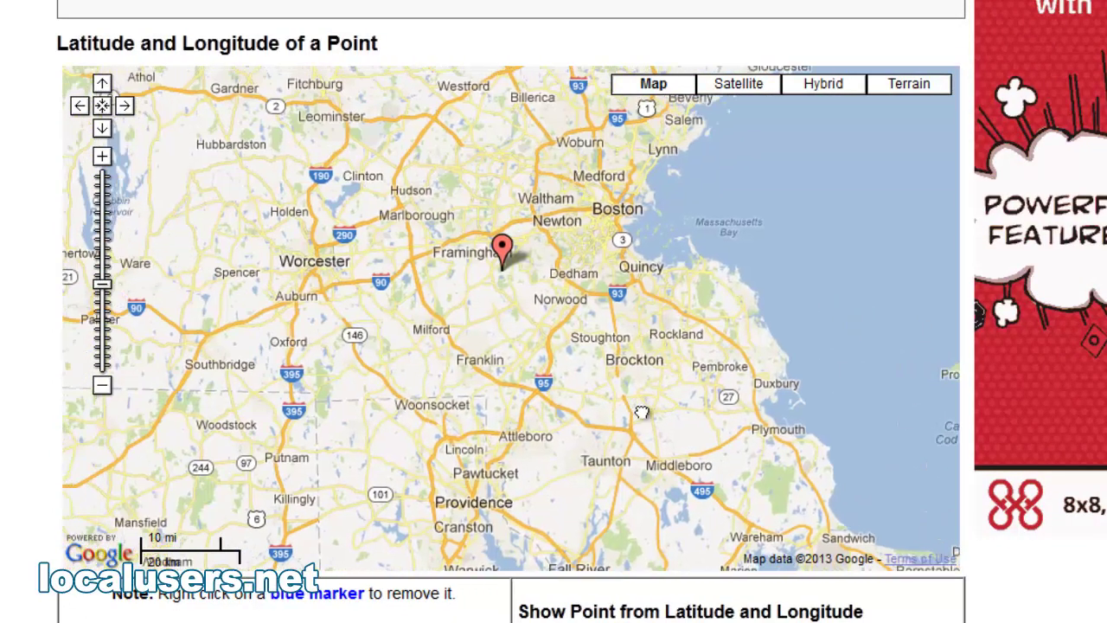
drag(497, 251, 521, 264)
scroll(545, 285, up, 1)
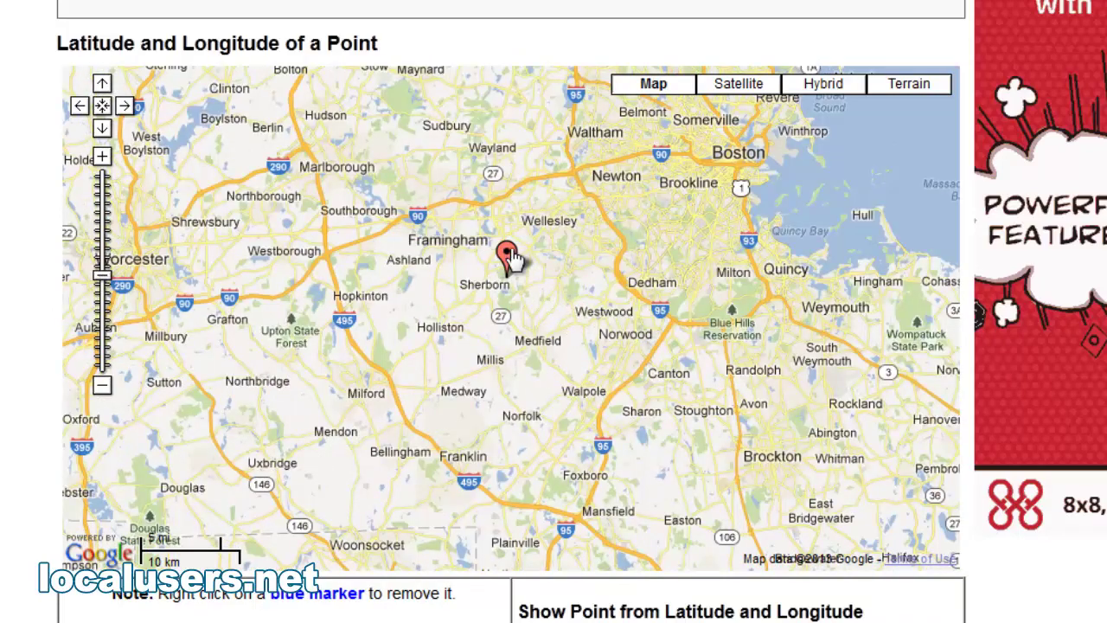
drag(510, 258, 680, 177)
scroll(628, 409, up, 1)
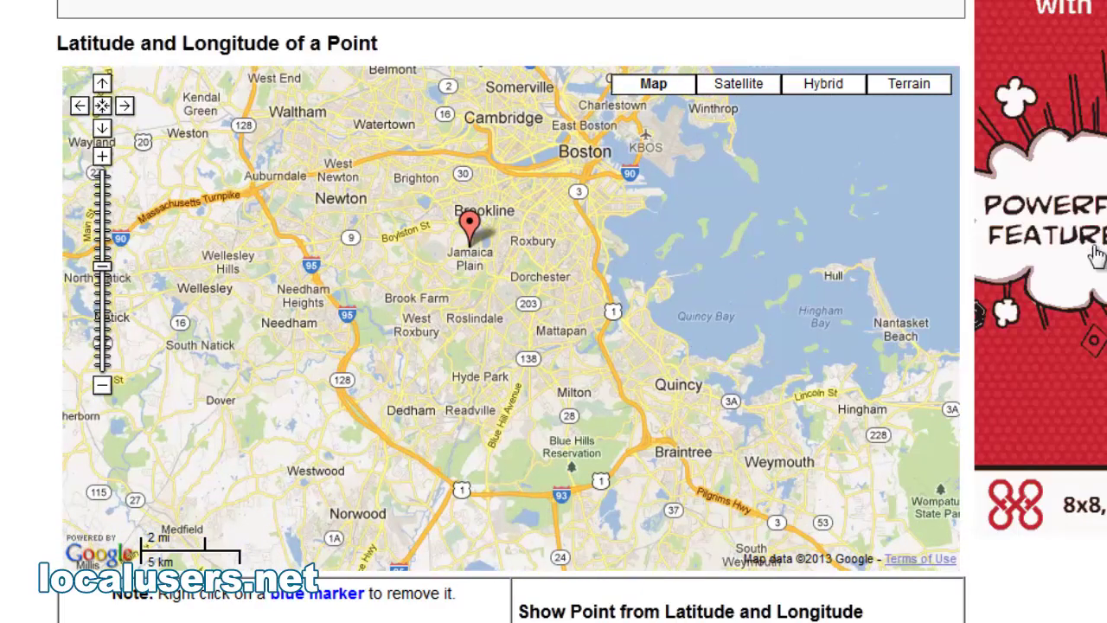
Step: Select the marker's coordinates: latitude 42.314893, longitude -71.130981
scroll(324, 344, down, 5)
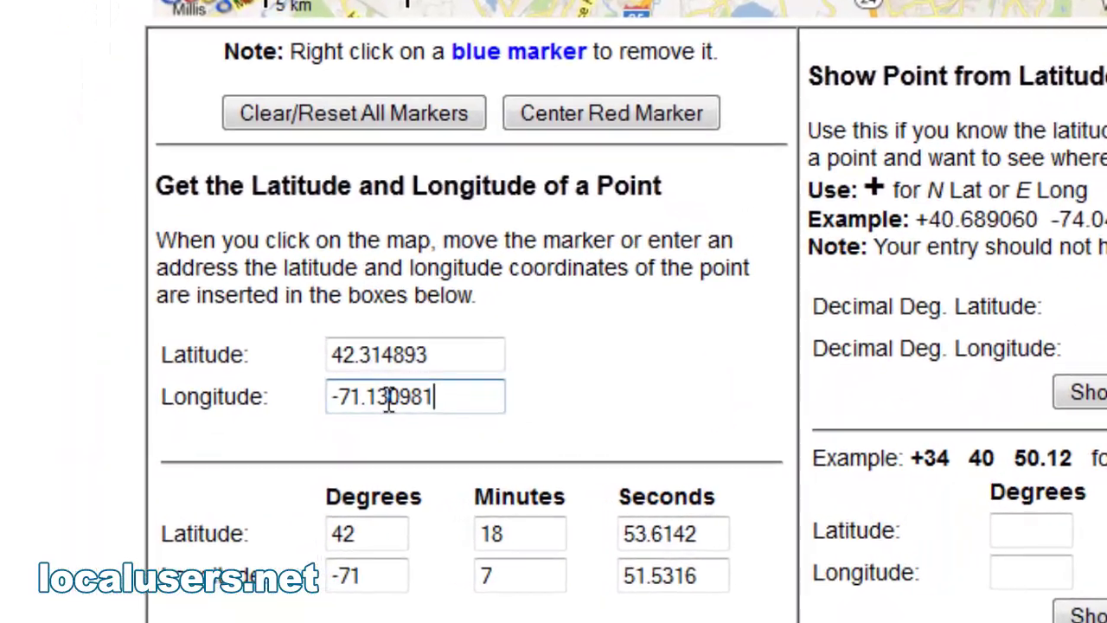
double_click(279, 415)
drag(332, 381, 215, 380)
drag(338, 346, 330, 347)
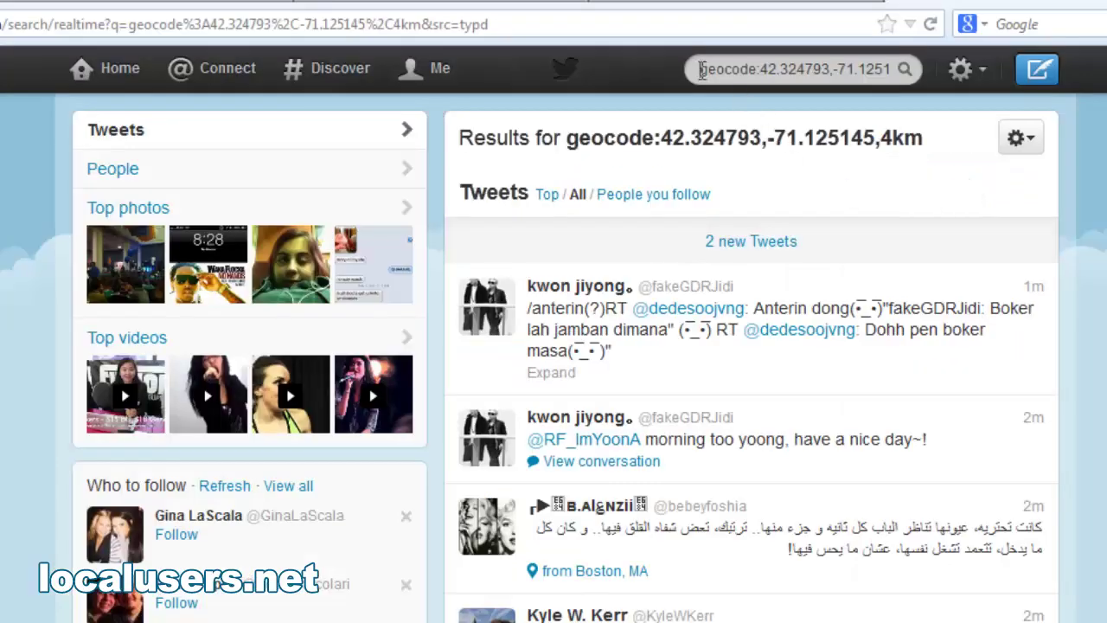
Step: Search Twitter for '#brookline' combined with the Brookline 4 km geocode
click(701, 70)
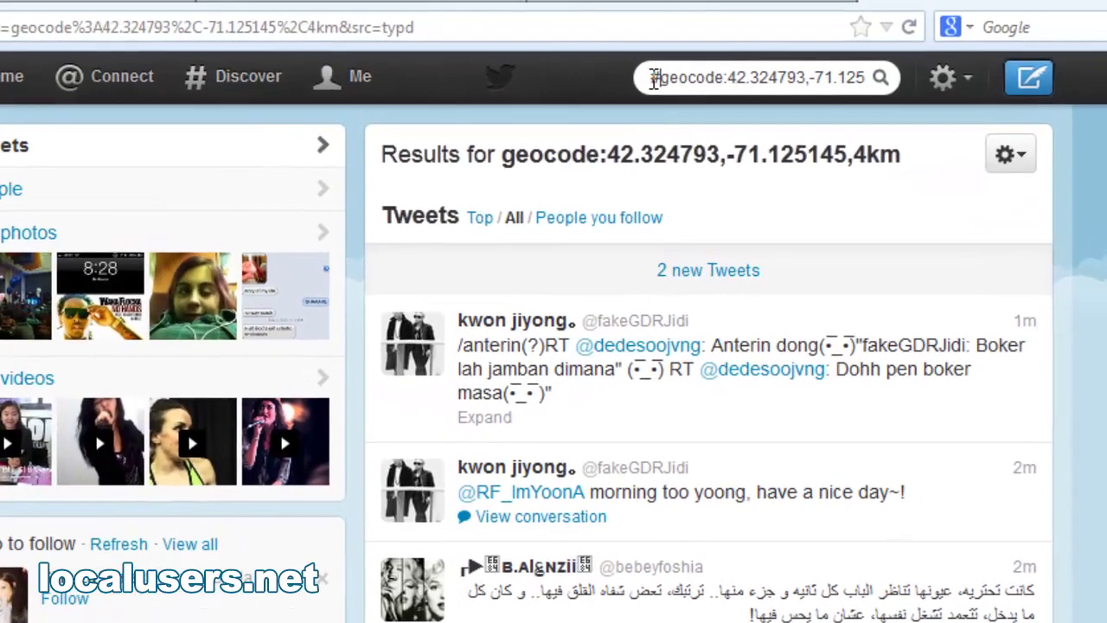
text(#b)
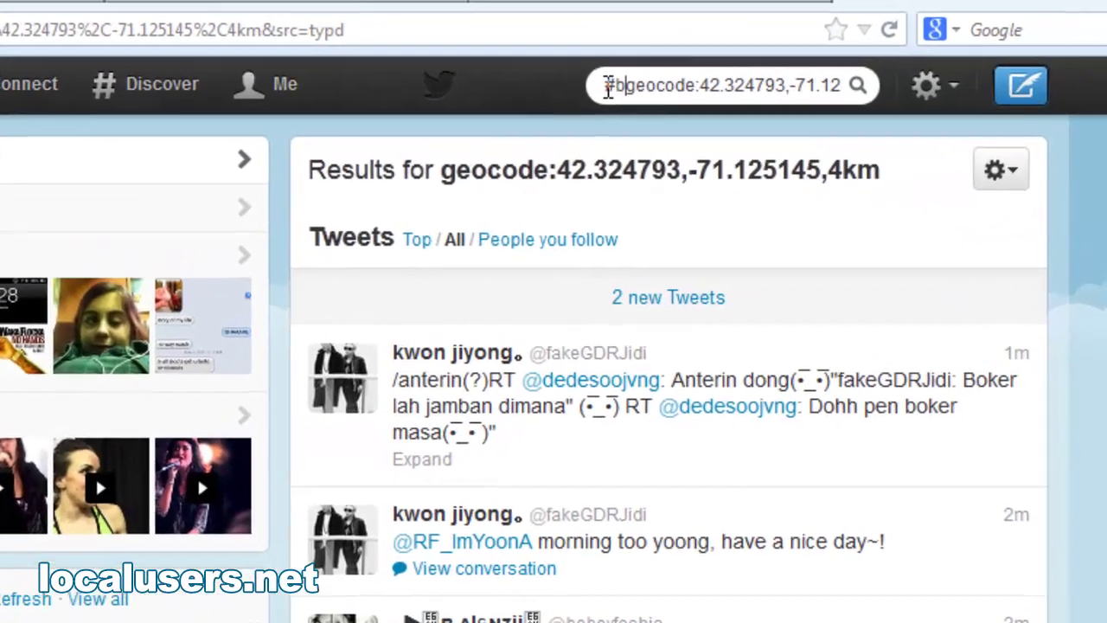
text(rookline)
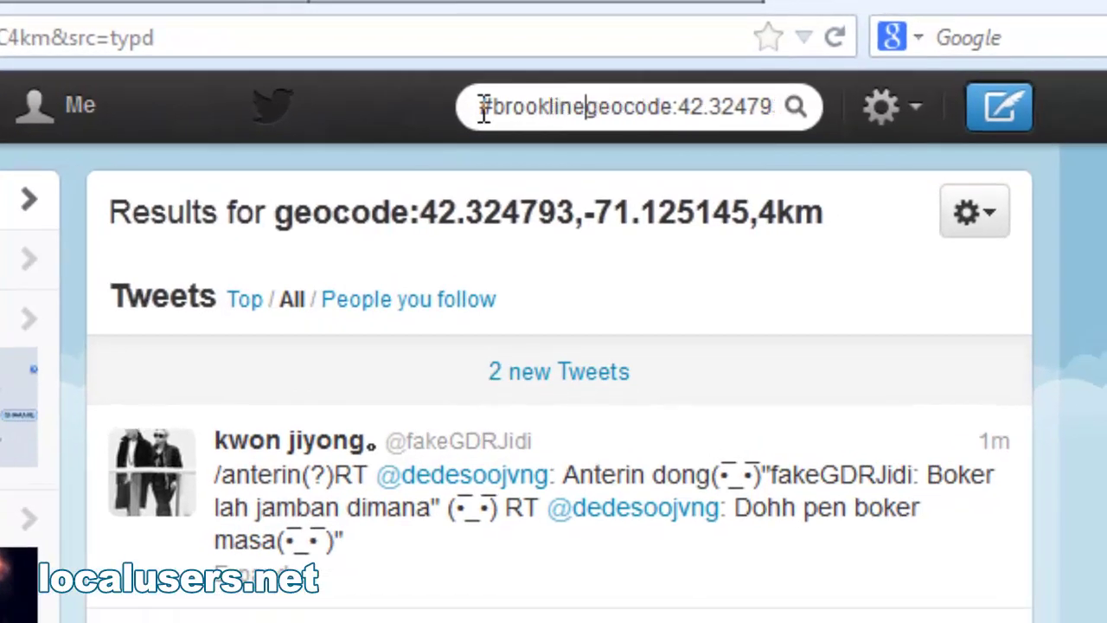
click(797, 113)
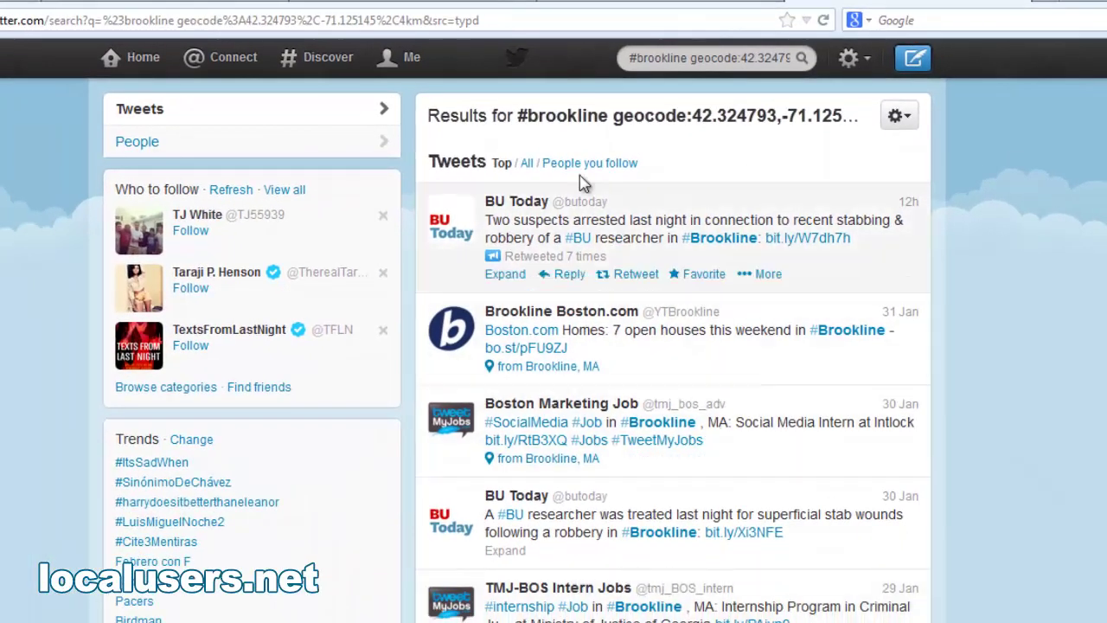
Step: Show all recent #brookline geocode tweets instead of only top ones
scroll(864, 441, down, 2)
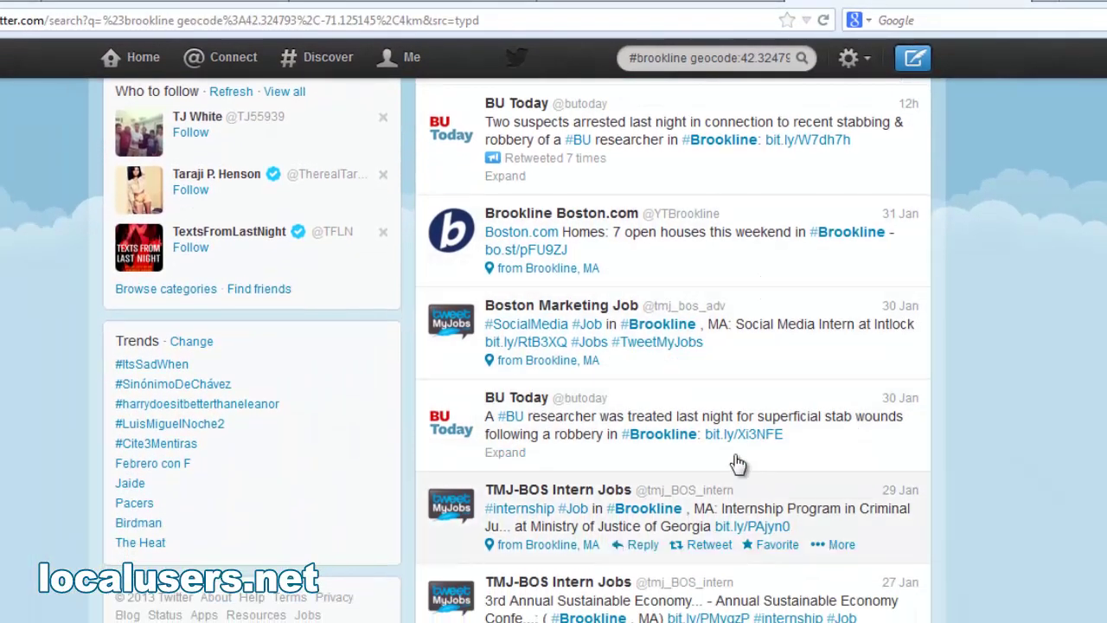
scroll(769, 531, up, 2)
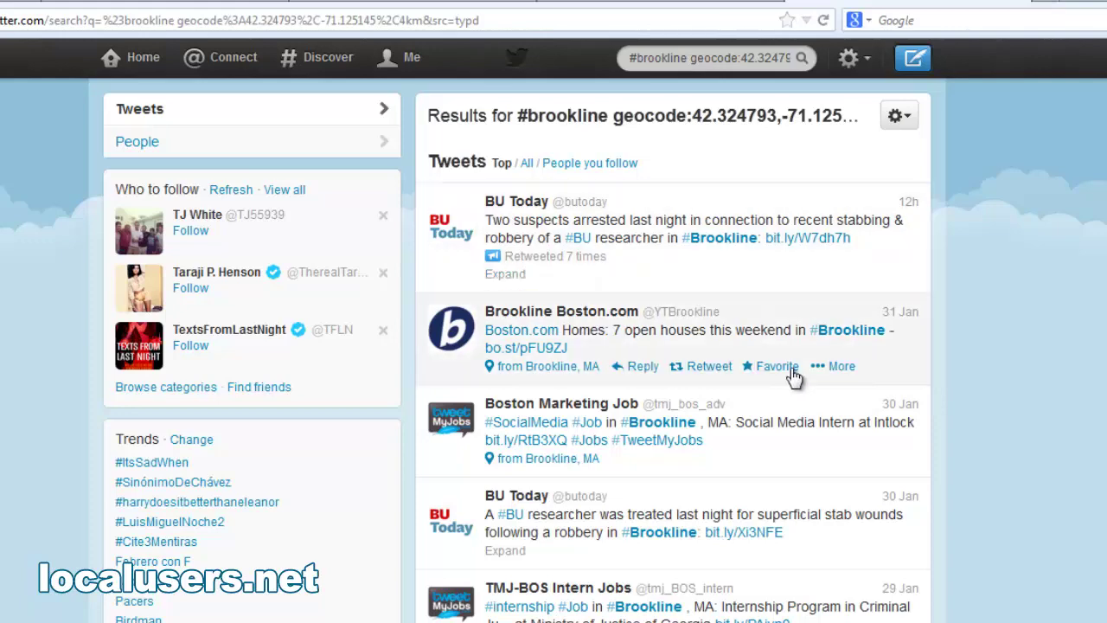
scroll(804, 420, down, 2)
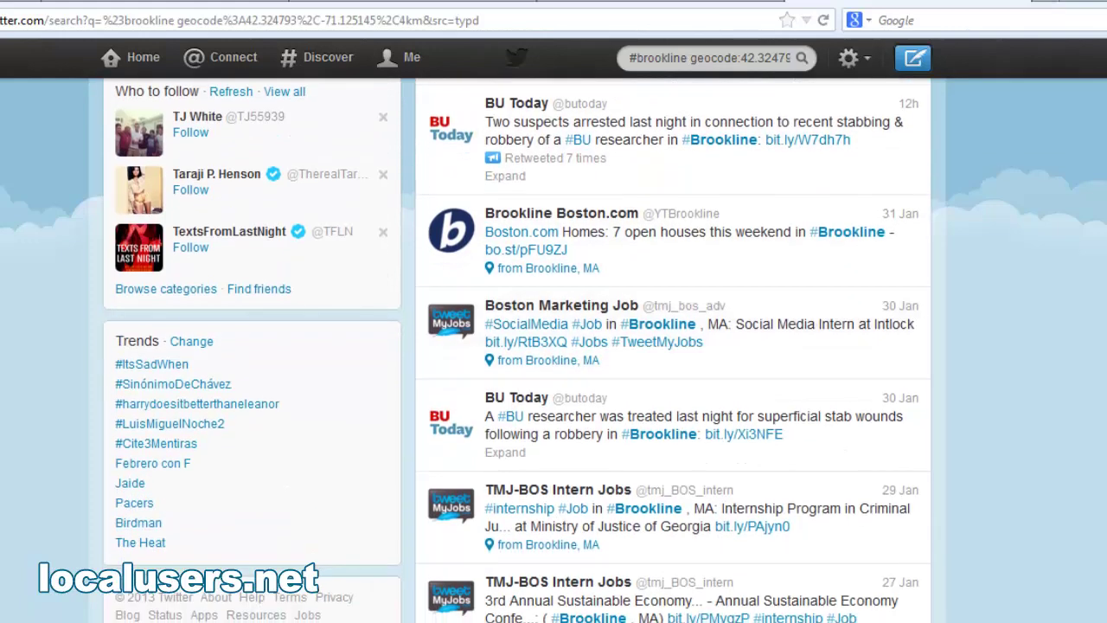
scroll(470, 288, up, 2)
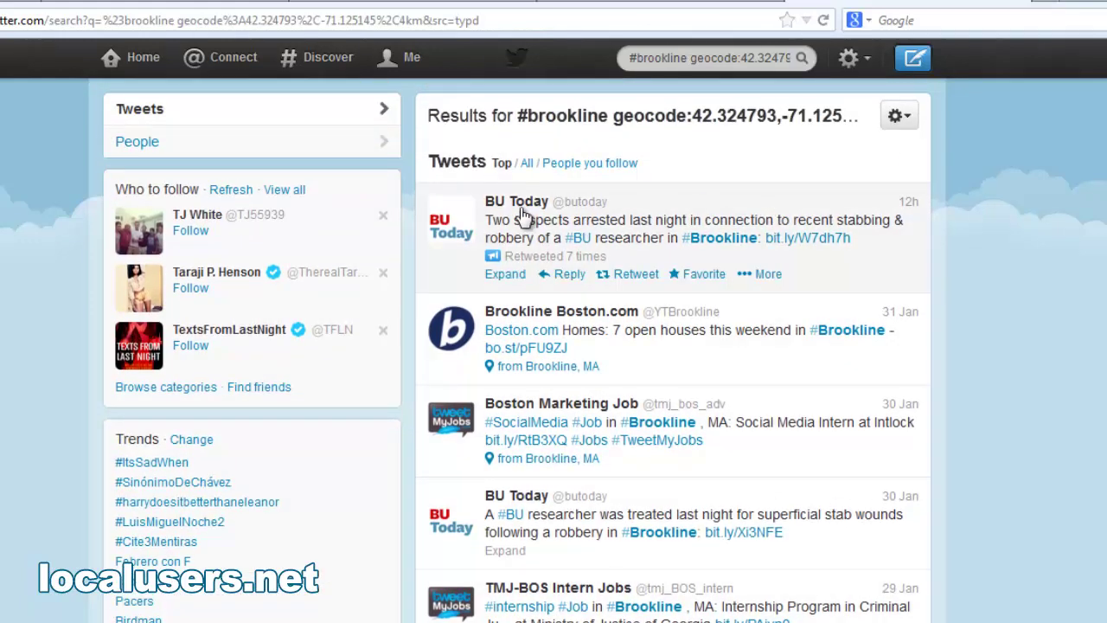
click(528, 164)
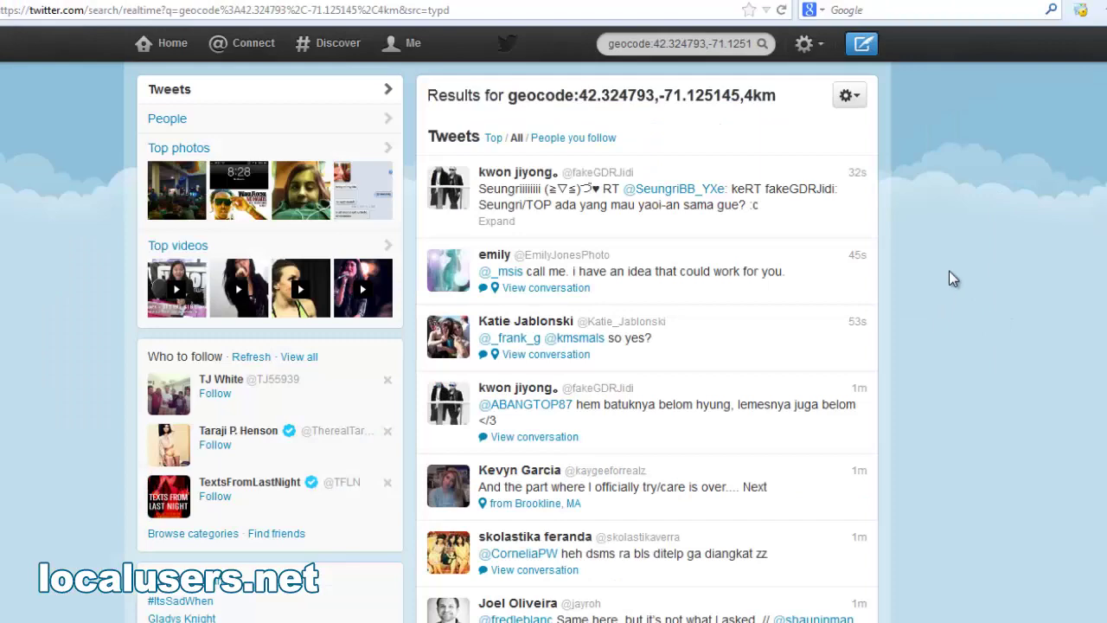
scroll(938, 311, down, 10)
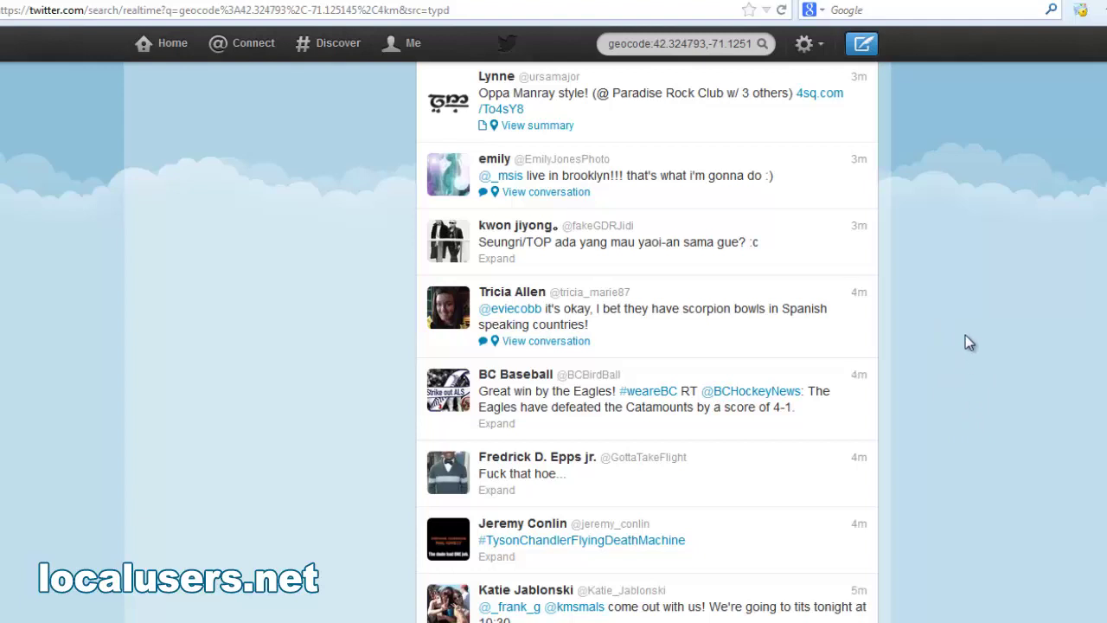
Step: Follow a Boston-based tweeter from their profile summary, then close the summary
scroll(965, 337, down, 3)
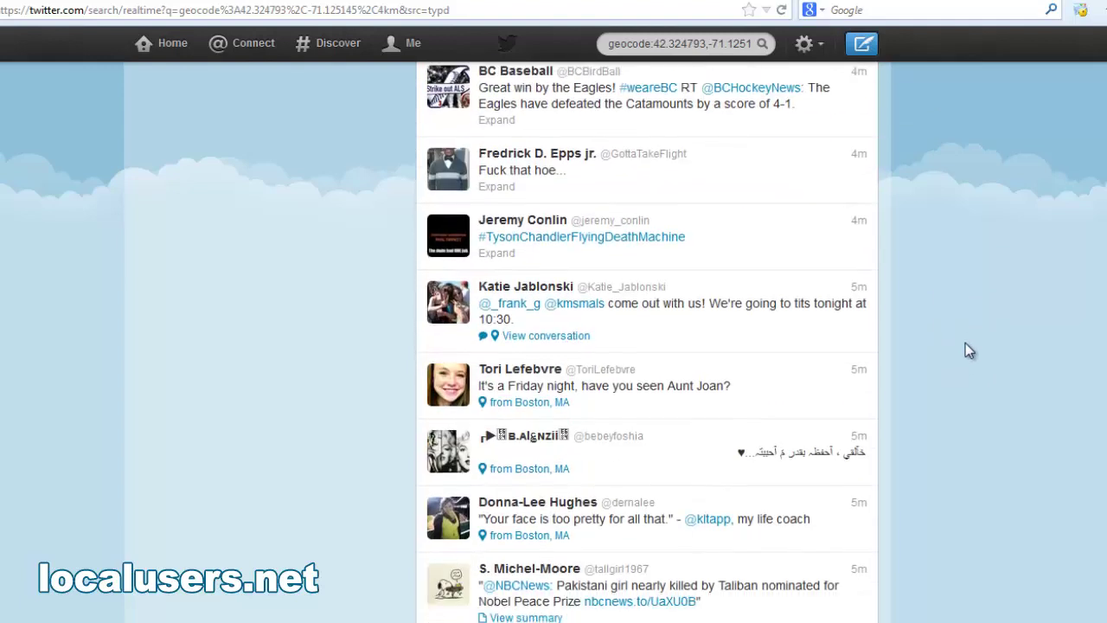
click(526, 369)
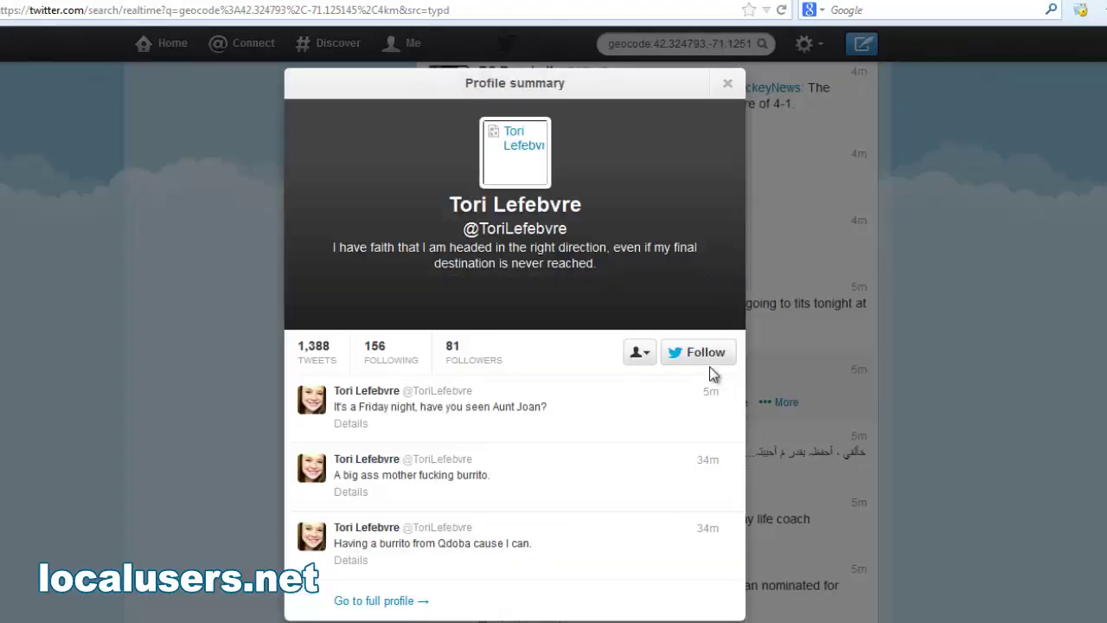
click(699, 357)
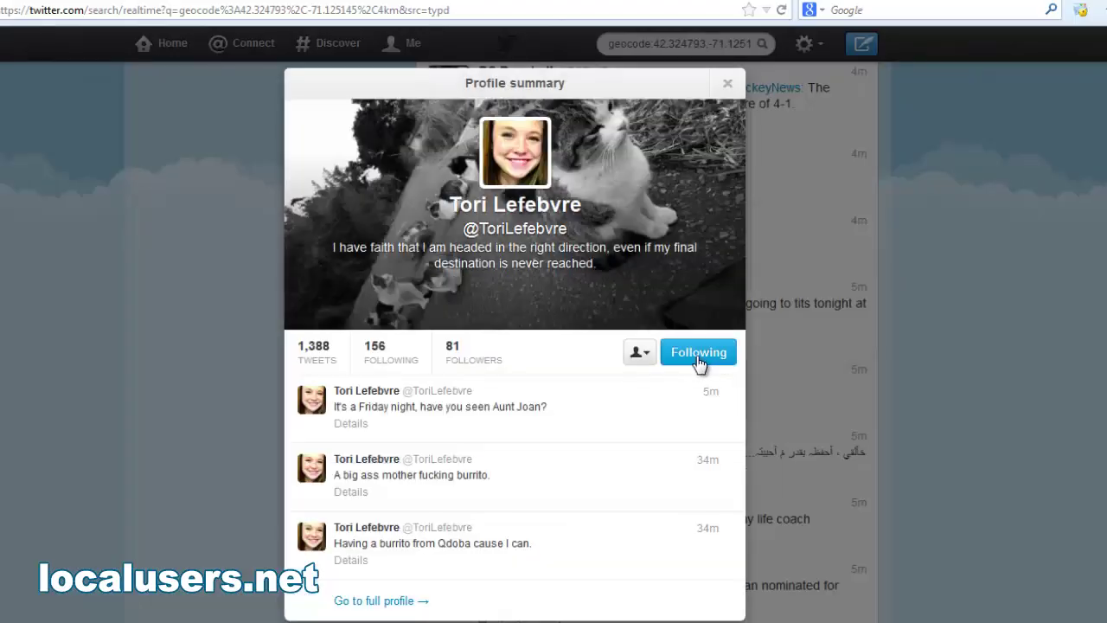
click(728, 85)
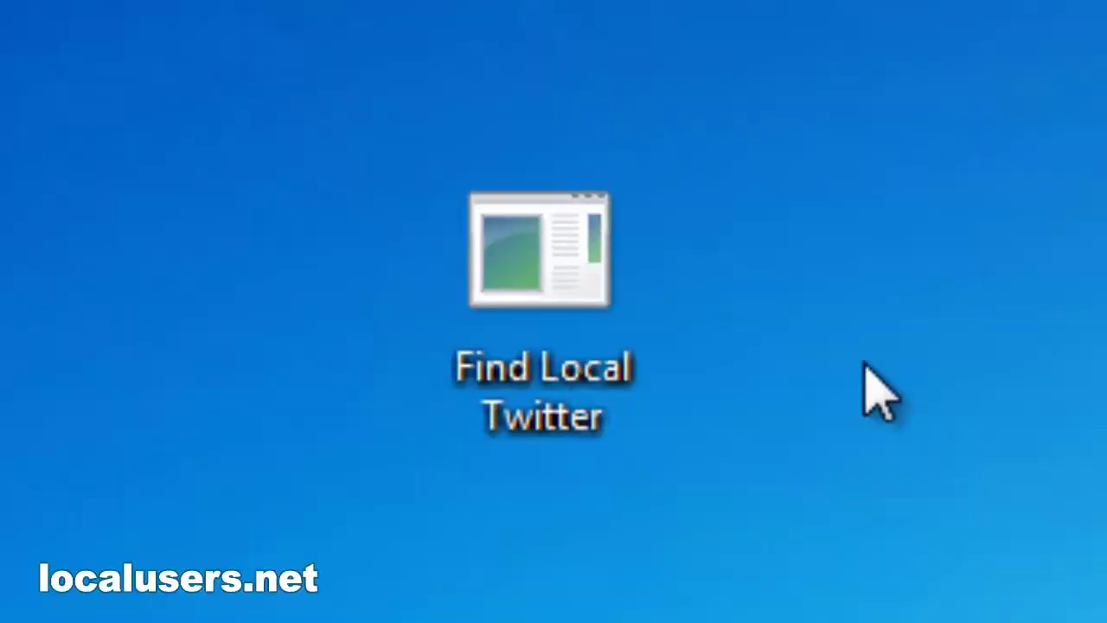
Step: Launch Find Local Twitter, set Load Page X's to 10, and run the Brookline 4km.txt check
click(548, 247)
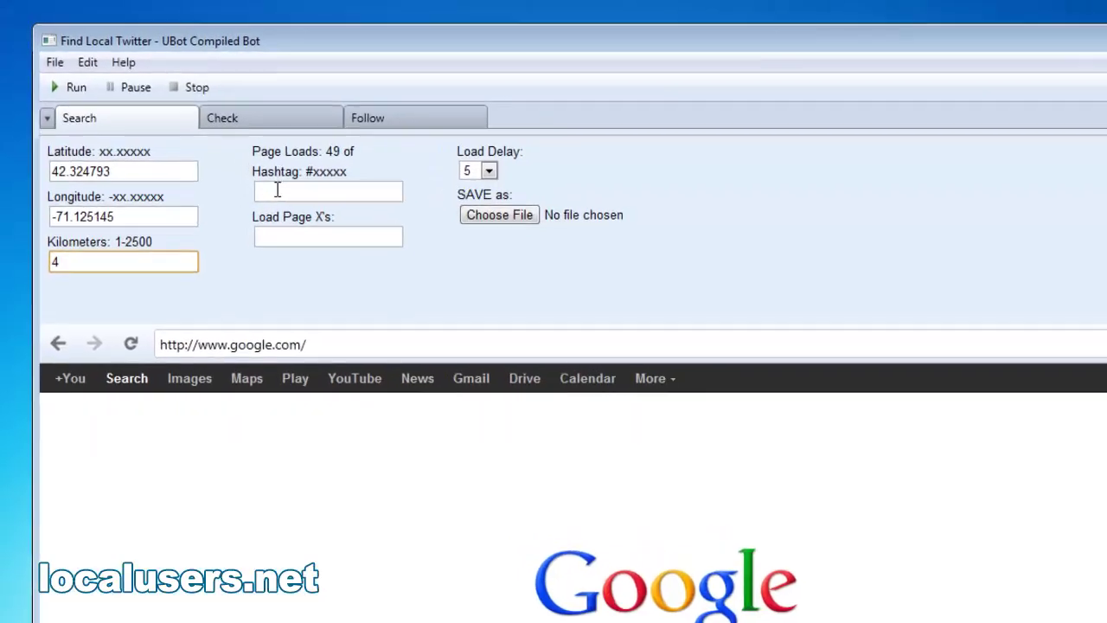
click(302, 205)
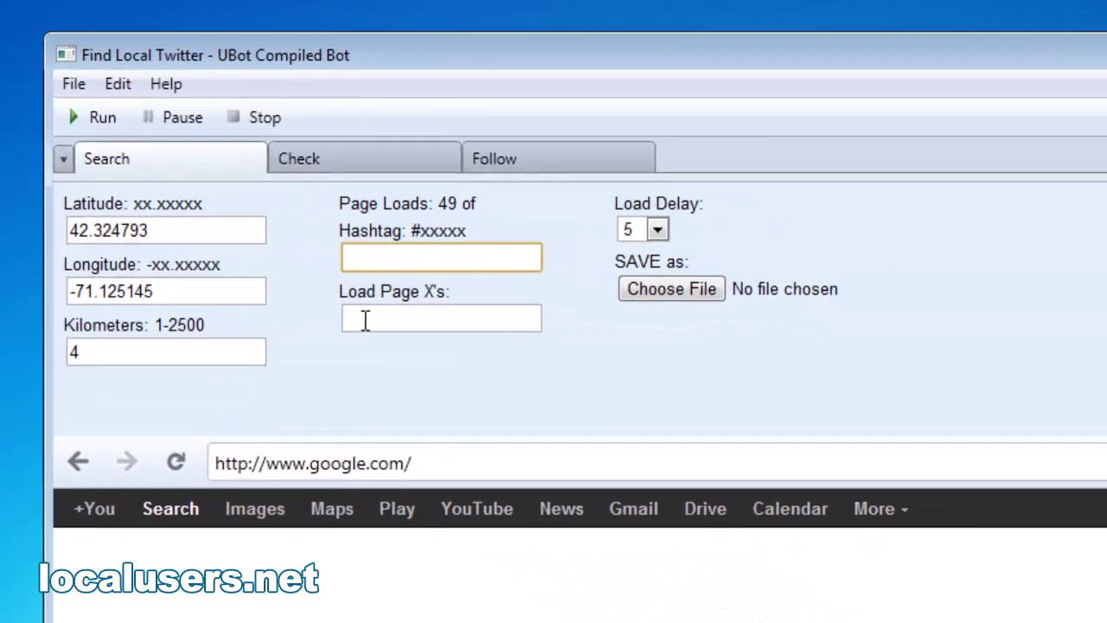
click(348, 299)
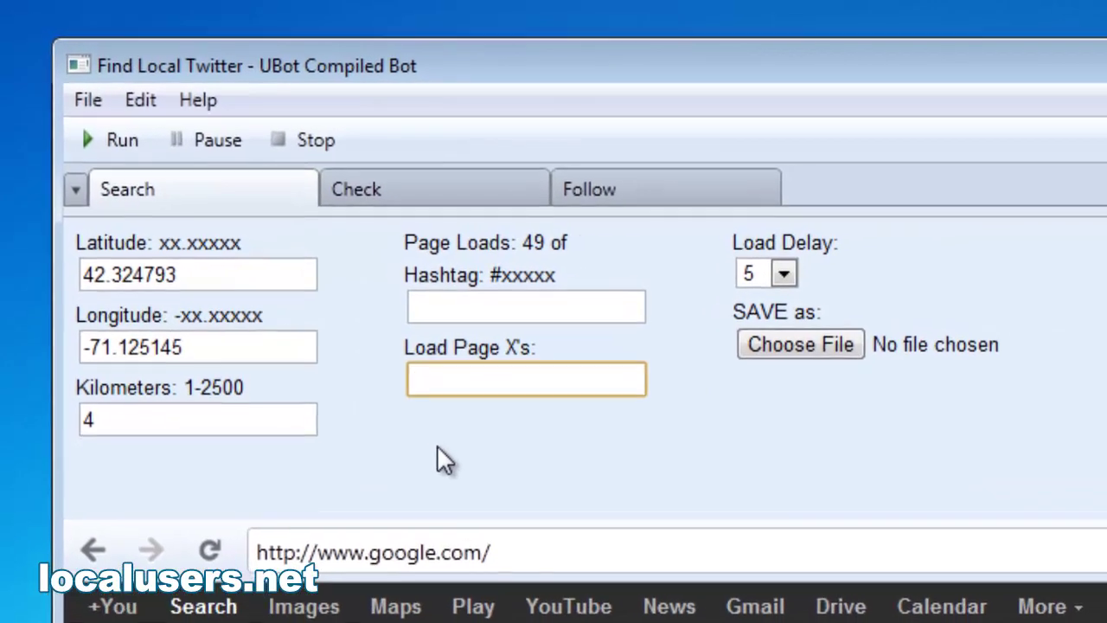
text(10)
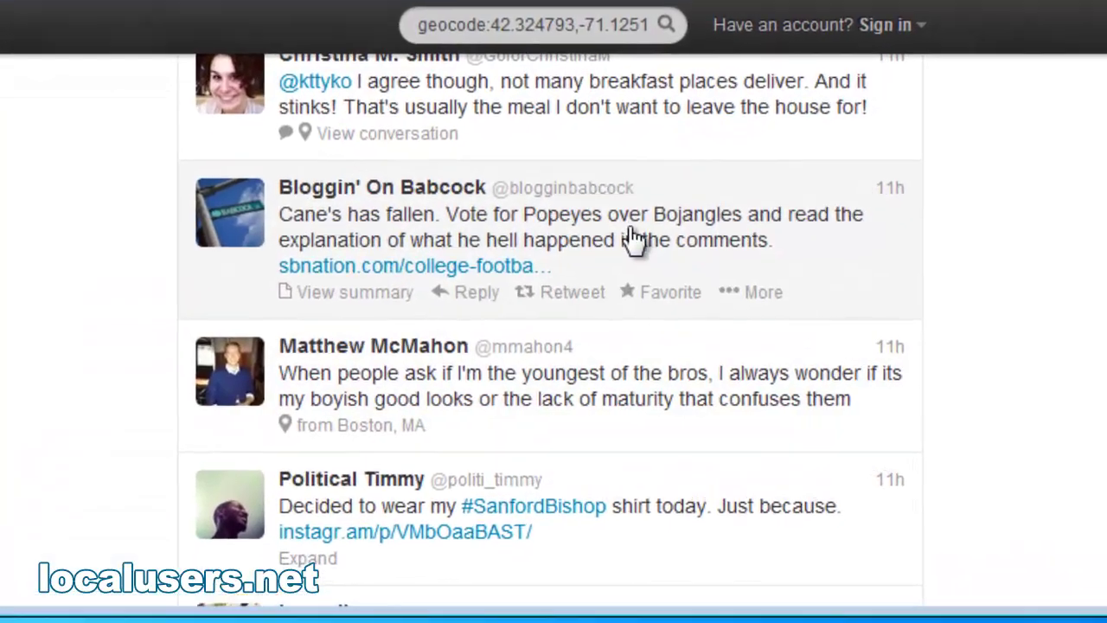
scroll(606, 268, up, 2)
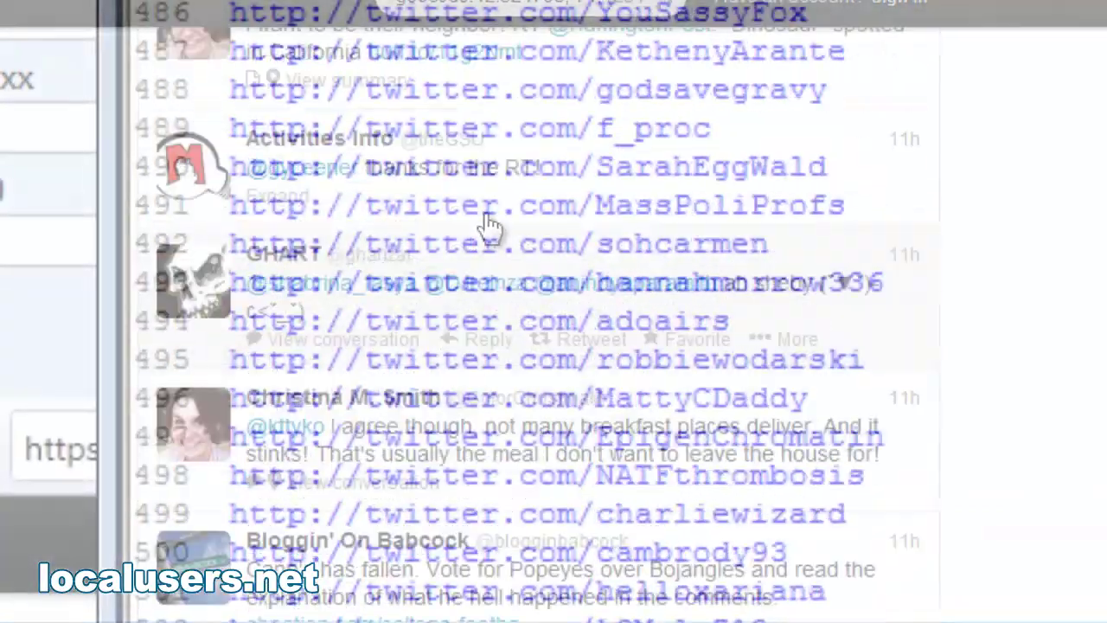
scroll(536, 311, up, 15)
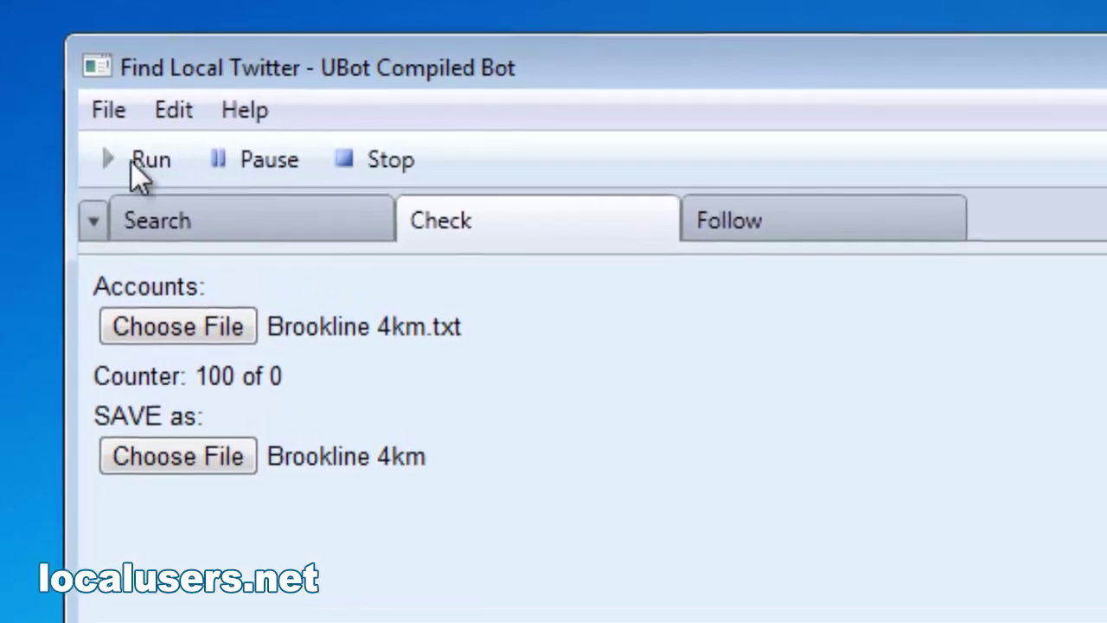
click(138, 173)
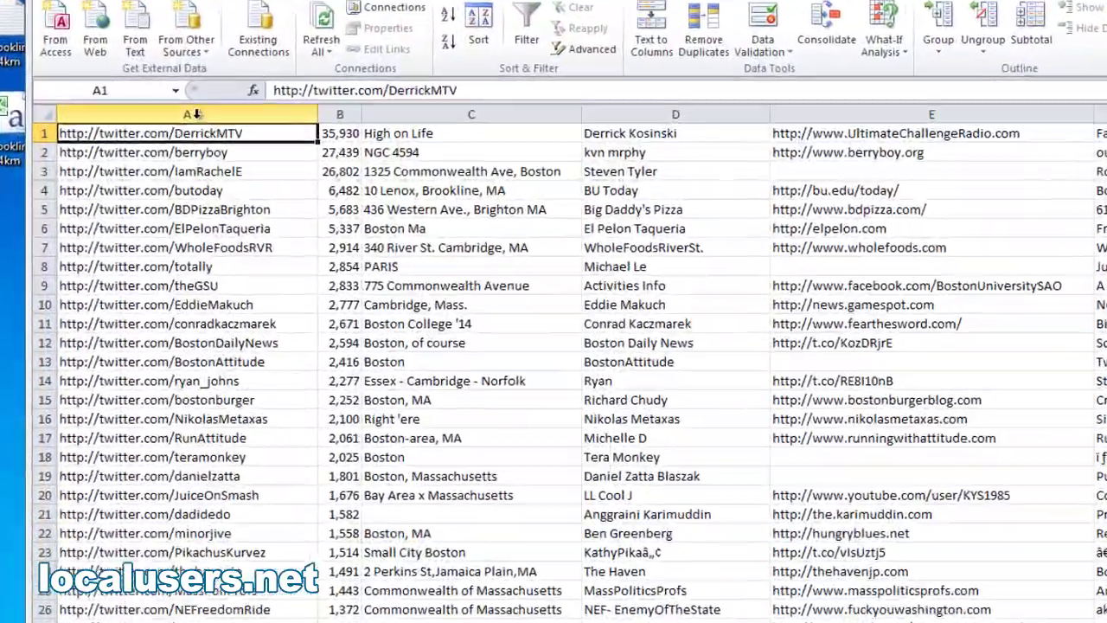
Step: Inspect Excel columns A–C (profile links, followers, locations), then open the bot's follow Speed list
click(197, 114)
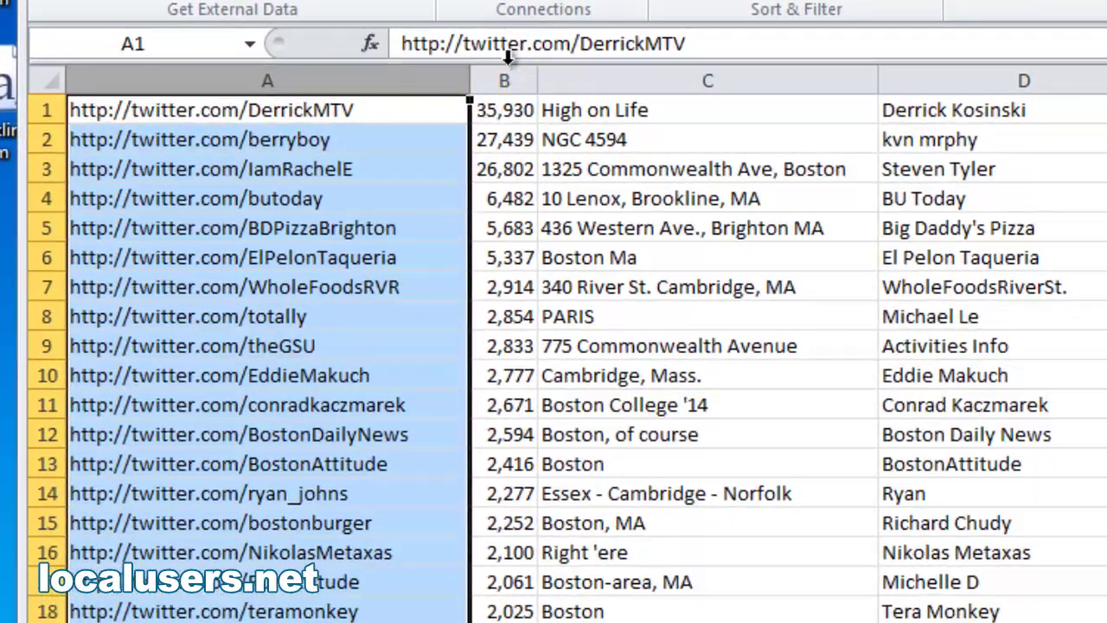
click(503, 75)
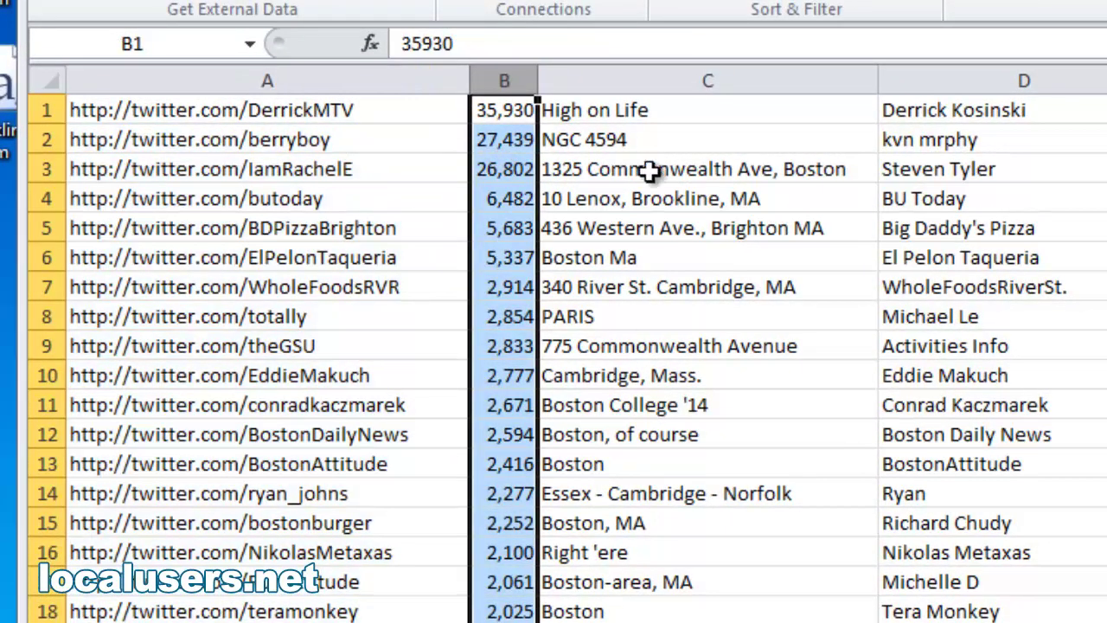
click(667, 80)
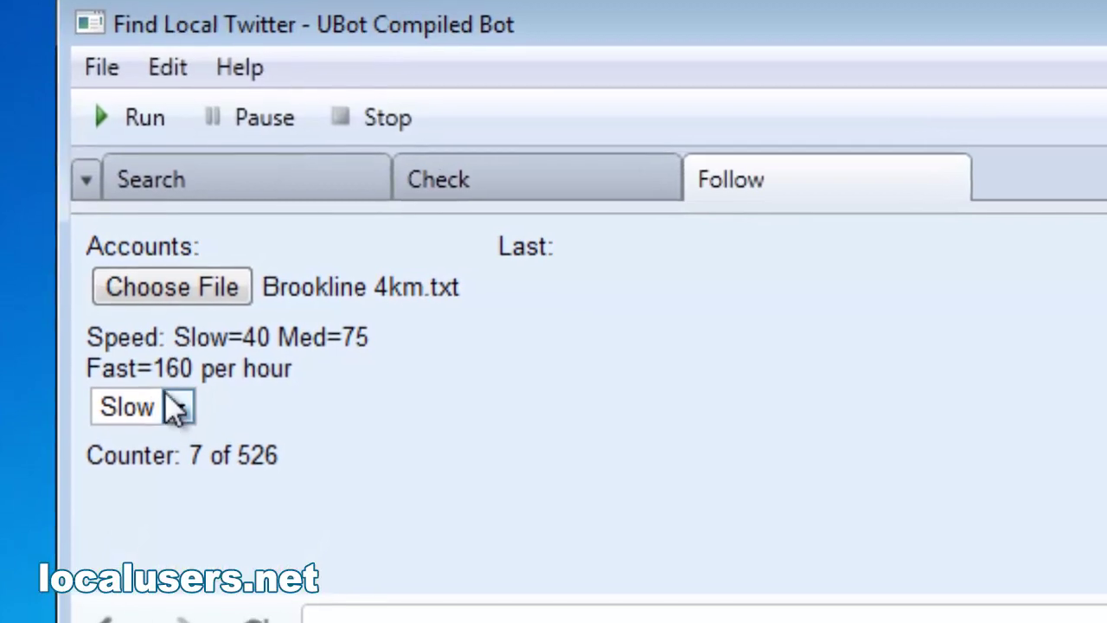
click(168, 398)
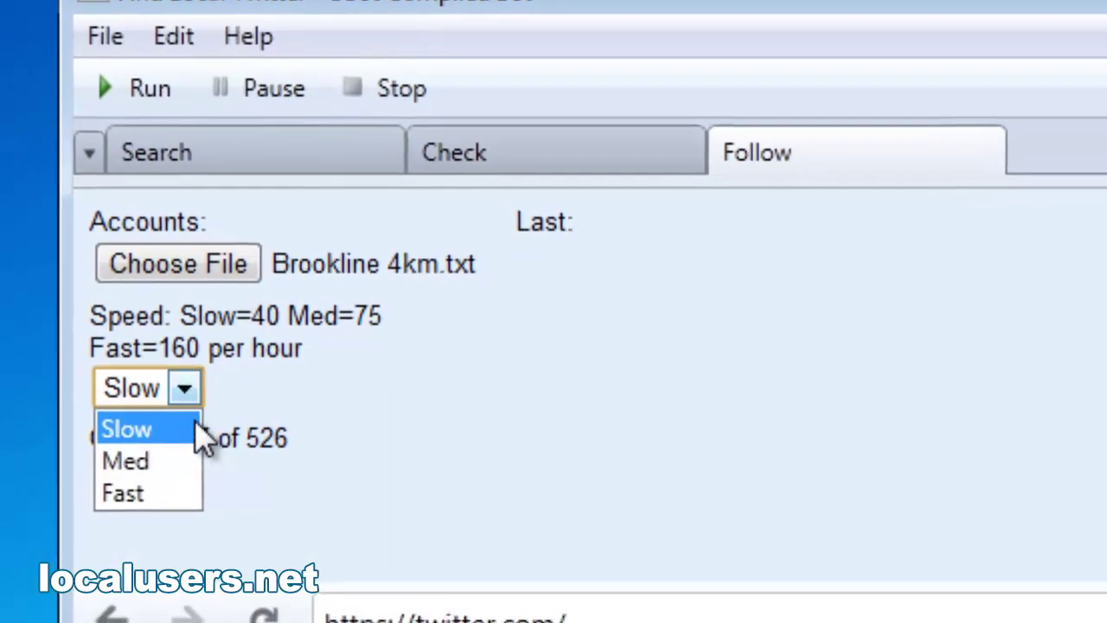